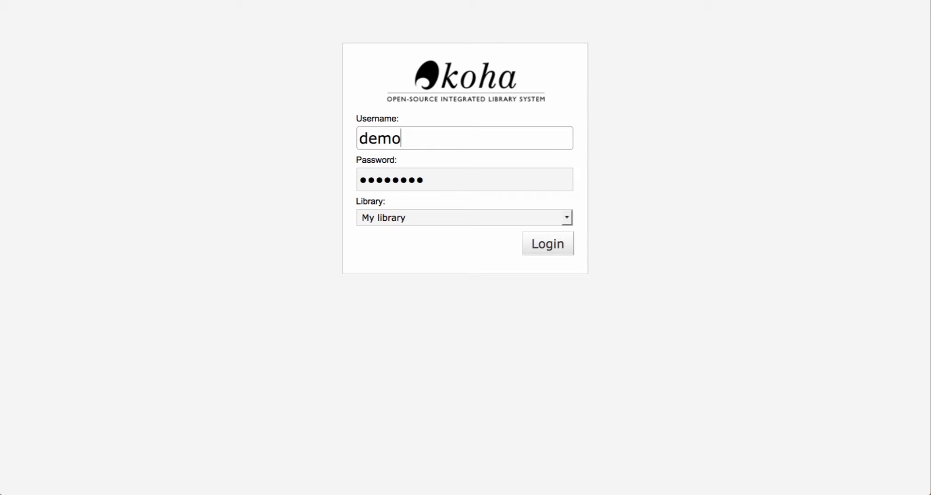
Log in to the Koha staff interface as the demo staff user
key("Return")
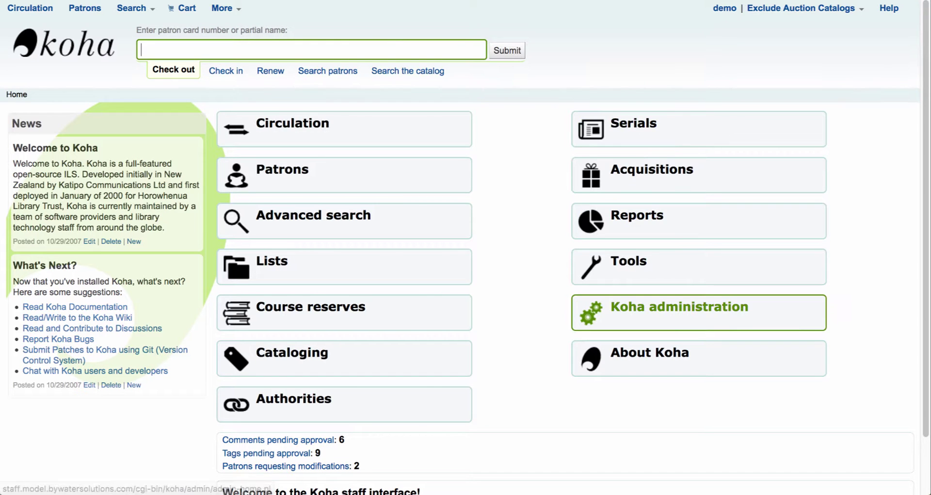
Go to Administration's Global system preferences, Circulation section, and reach the Self Checkout settings
left_click(698, 313)
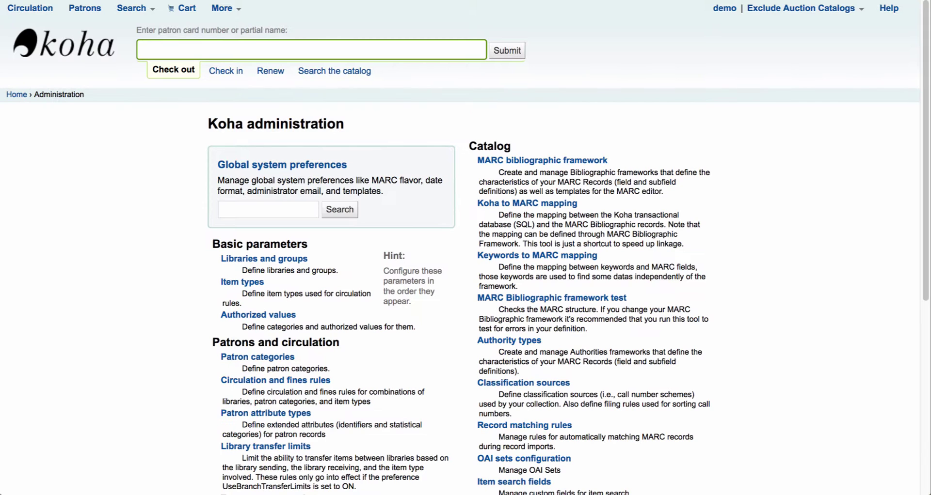
left_click(282, 165)
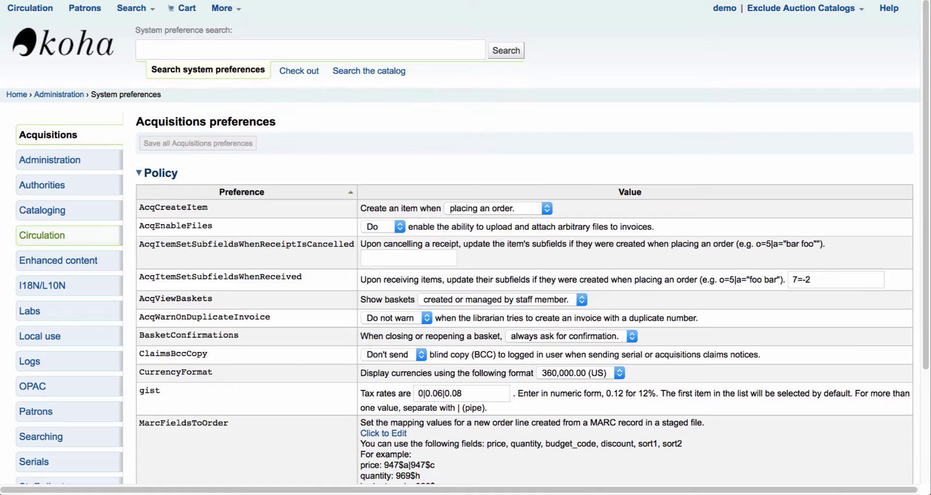
left_click(42, 235)
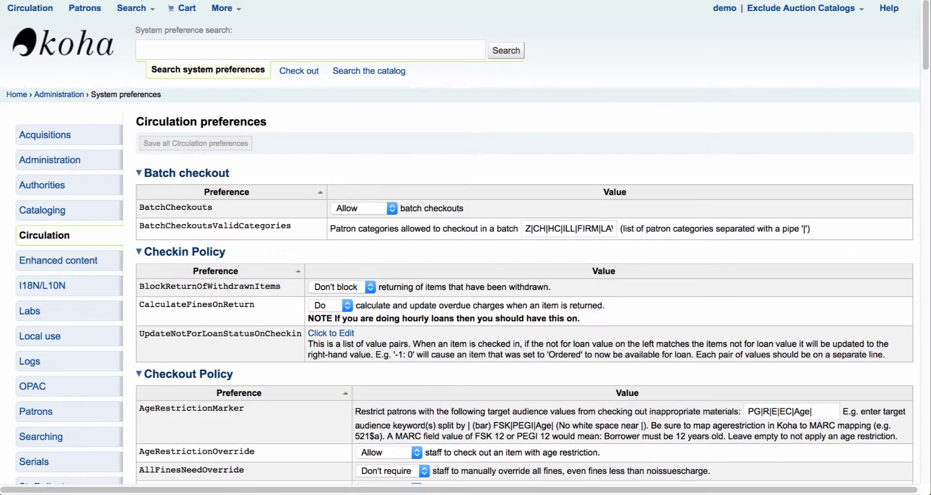
scroll(524, 291, "down", 20)
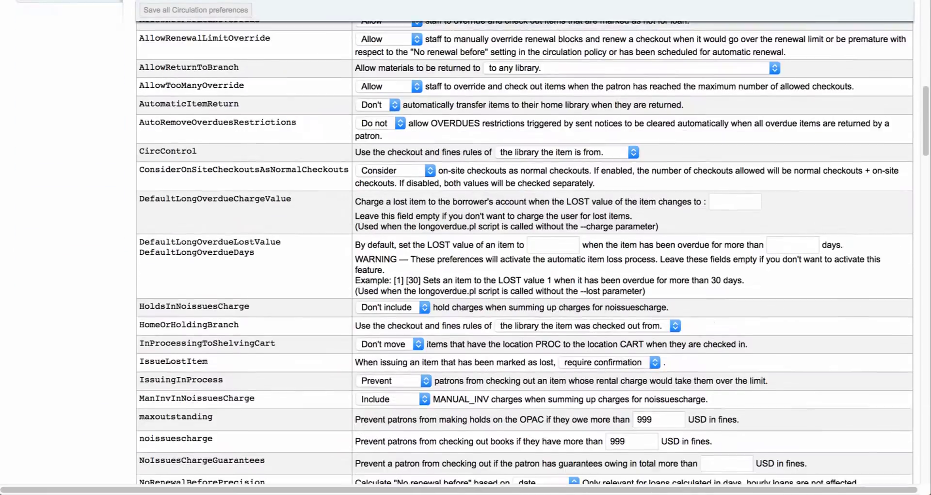
scroll(523, 291, "down", 10)
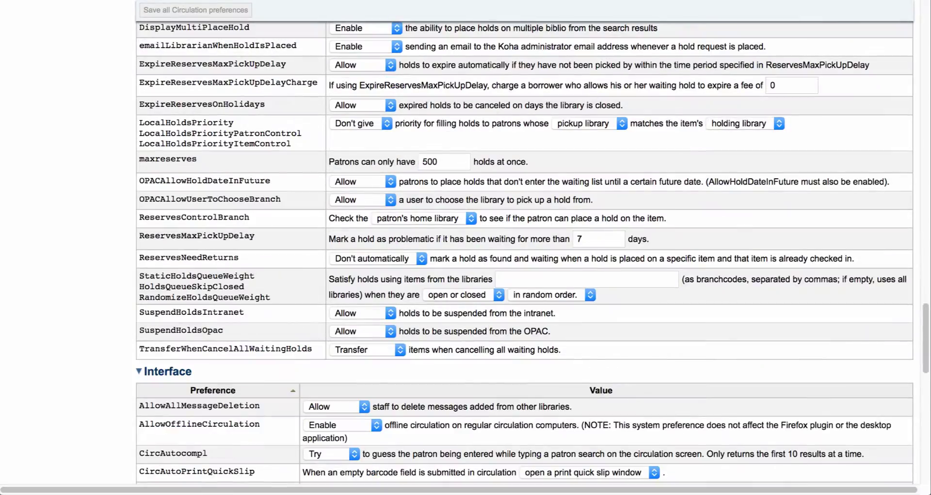
scroll(524, 291, "down", 15)
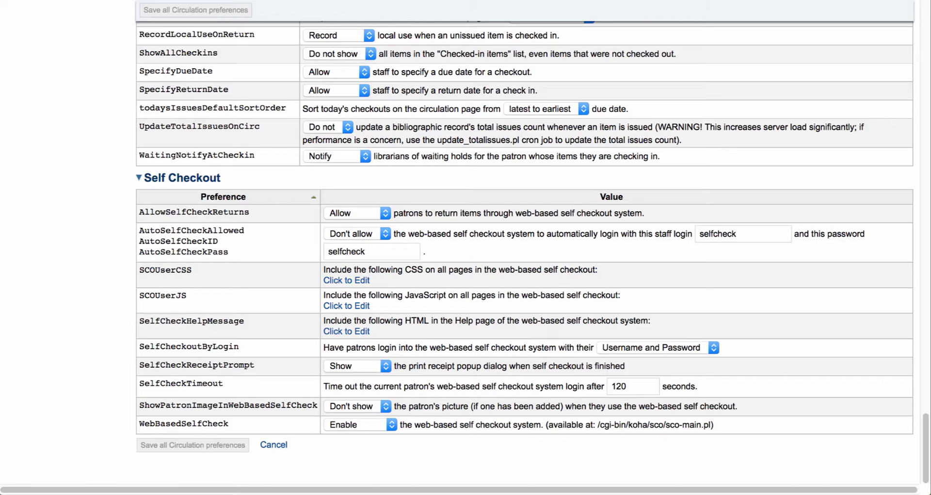
Keep WebBasedSelfCheck on Enable and copy the /cgi-bin/koha/sco/sco-main.pl address
left_click(359, 425)
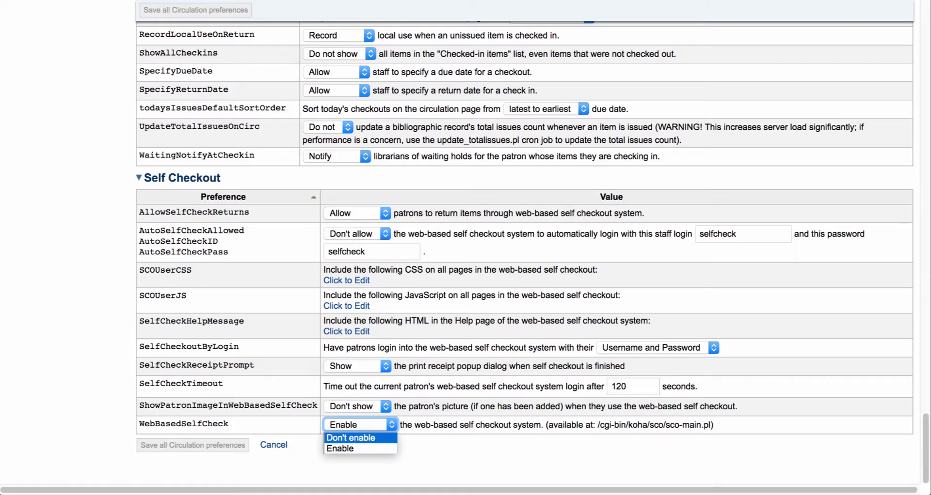
key("Return")
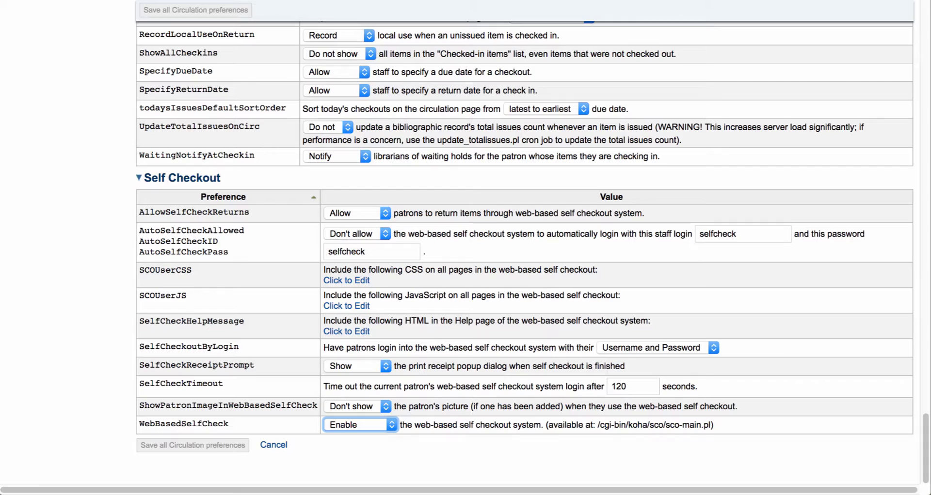
left_click_drag(597, 425, 710, 425)
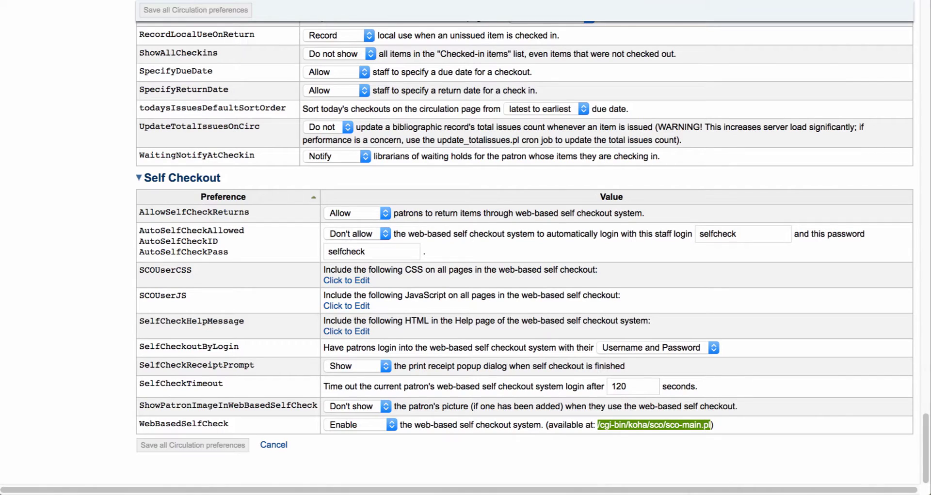
right_click(698, 425)
left_click(712, 371)
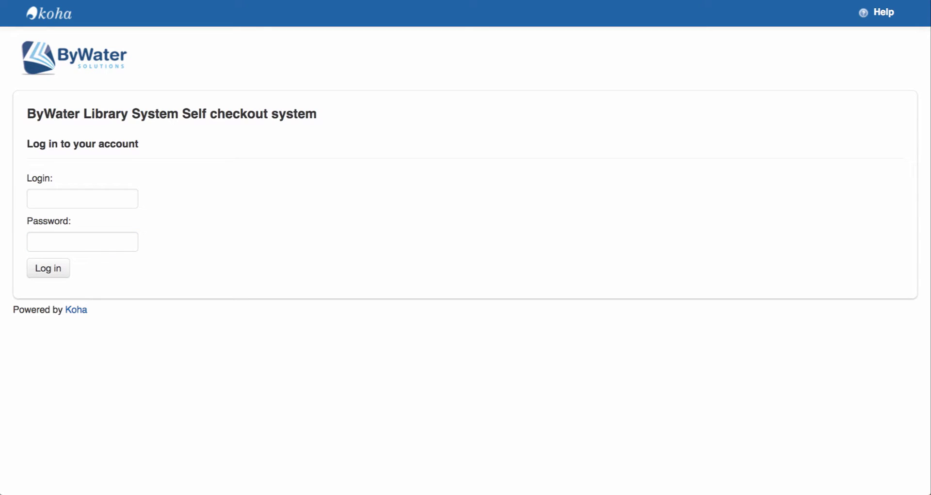
left_click(83, 242)
key("Return")
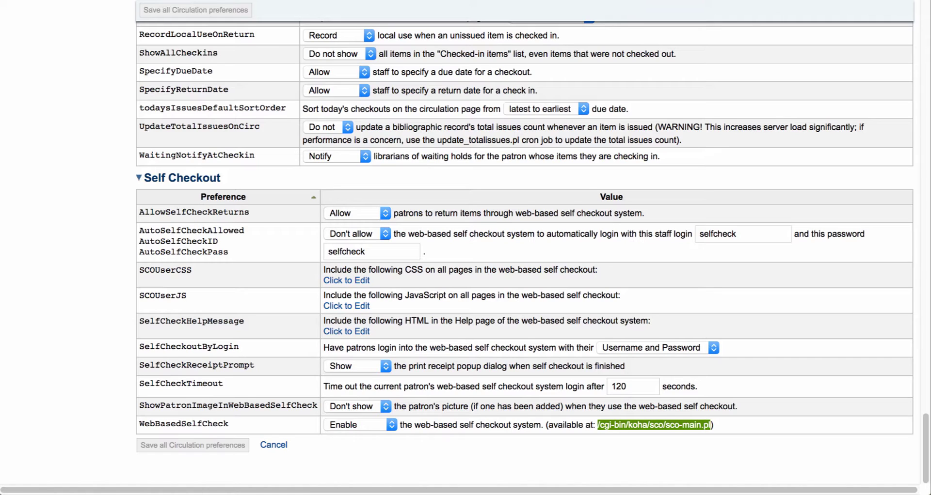
Leave AllowSelfCheckReturns on Allow and scroll back to the top of Circulation preferences
left_click(356, 214)
key("Return")
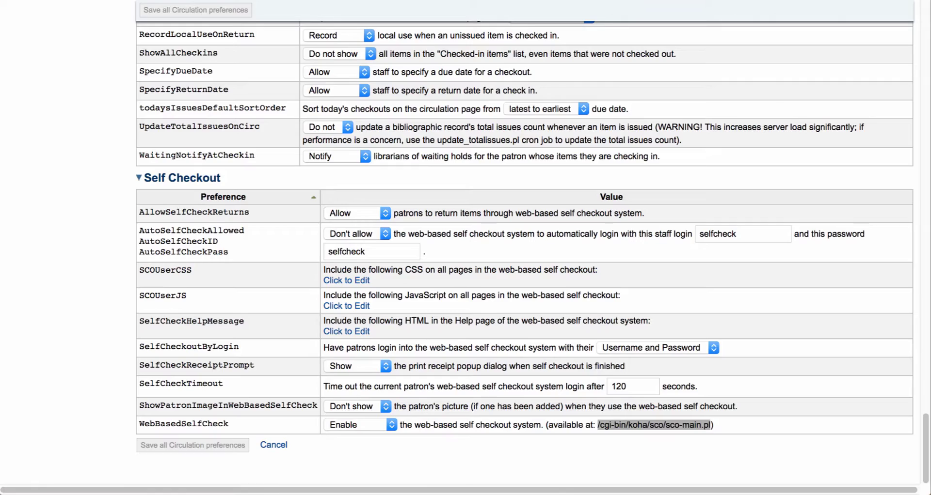
scroll(524, 252, "up", 20)
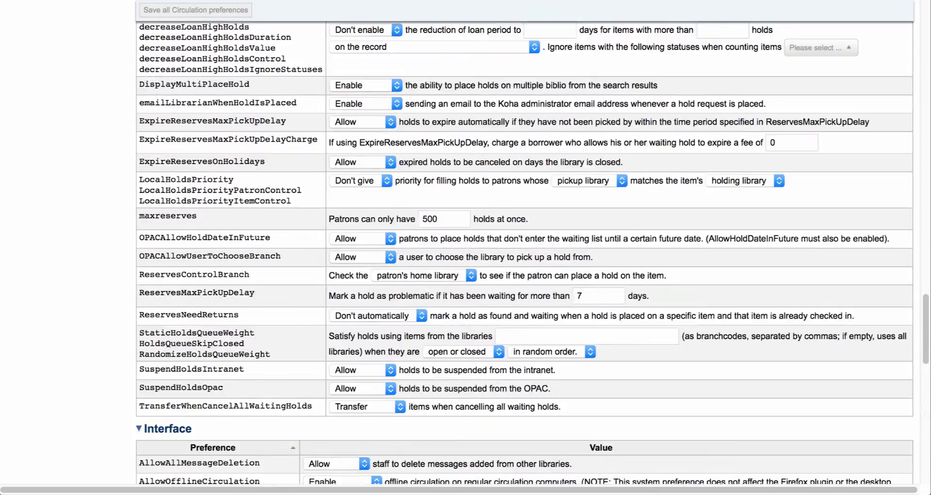
scroll(524, 252, "up", 10)
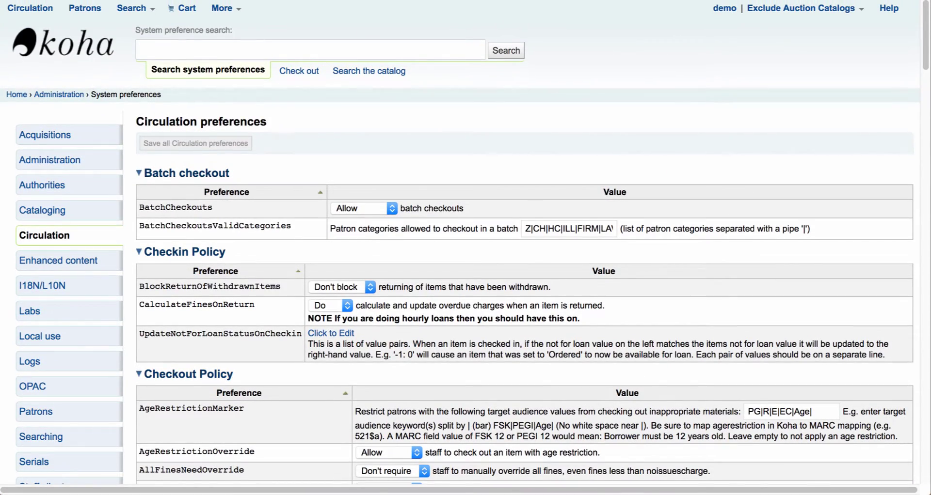
In a new Patrons tab, search for 'selfcheck' to open the Self Checkout staff account
right_click(77, 7)
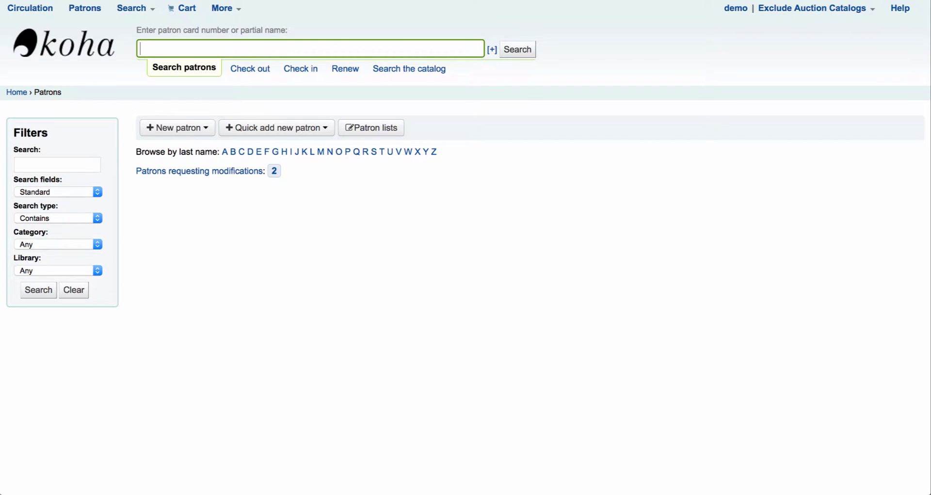
type("selfcheck")
key("Return")
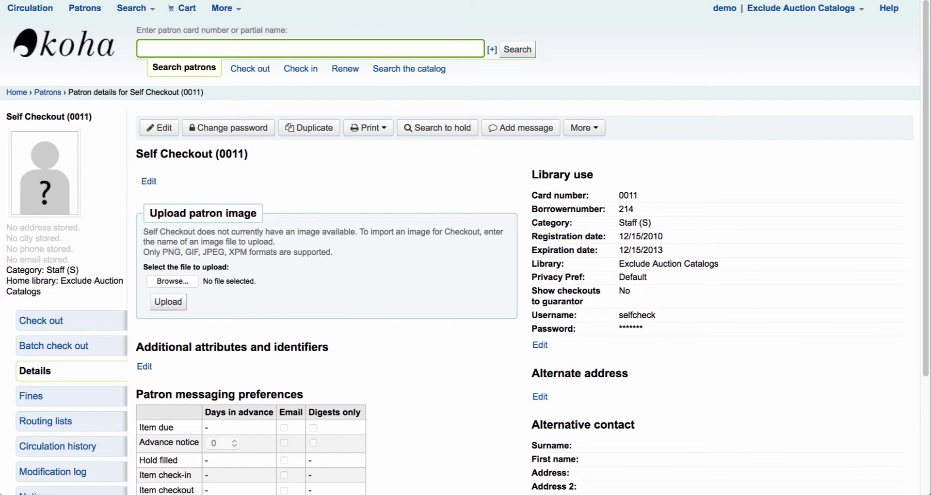
Review the Self Checkout patron's permissions, then return to its details page
left_click(584, 127)
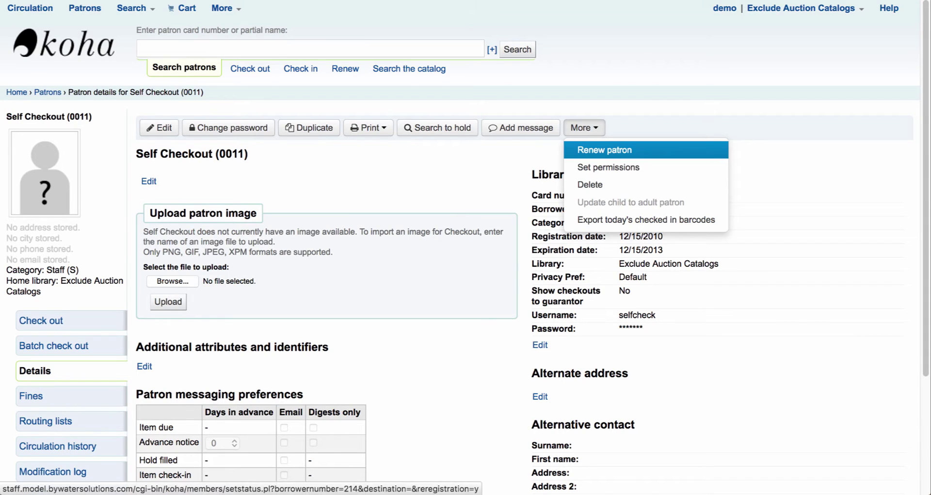
left_click(608, 168)
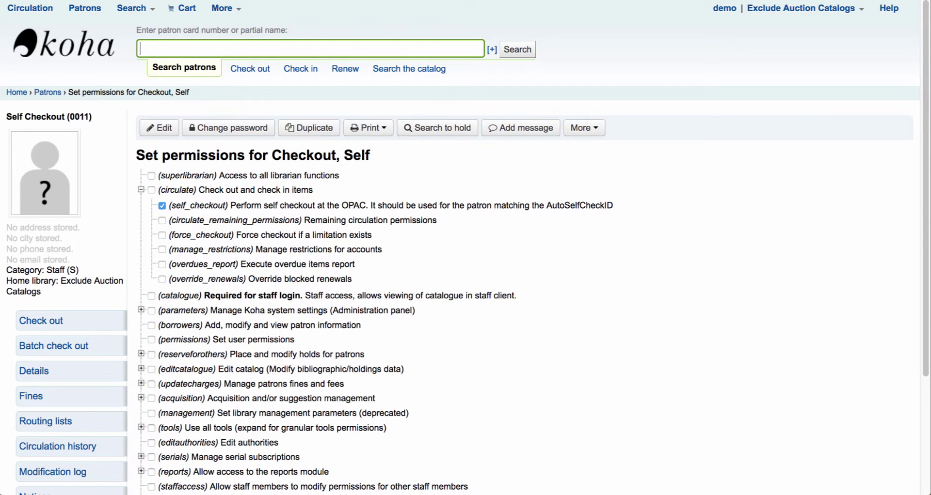
scroll(465, 248, "down", 3)
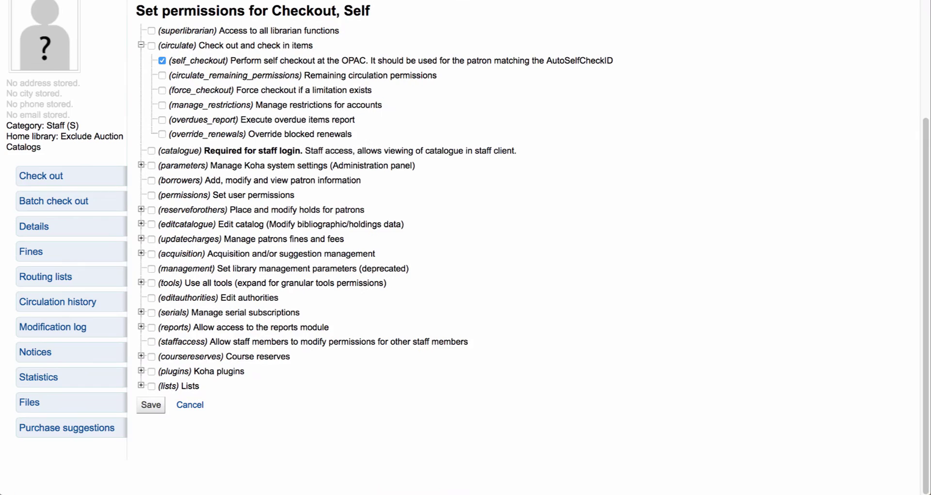
scroll(466, 248, "up", 2)
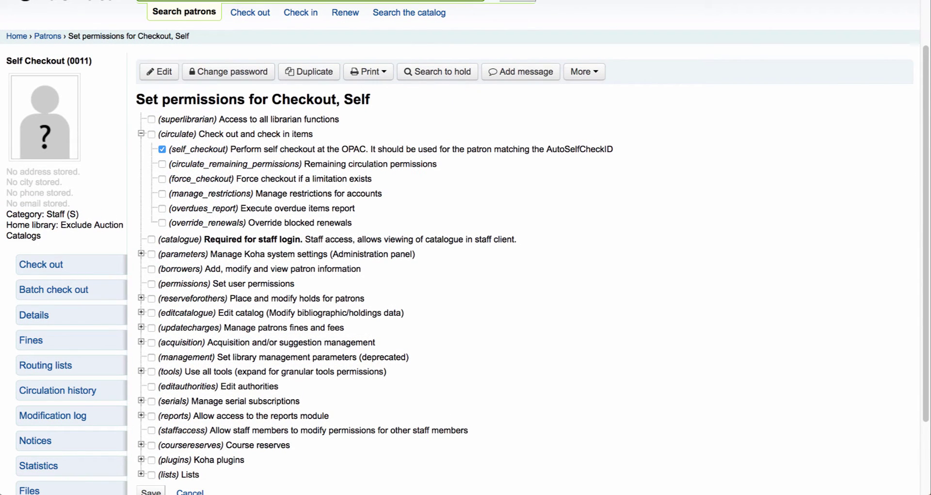
left_click(151, 492)
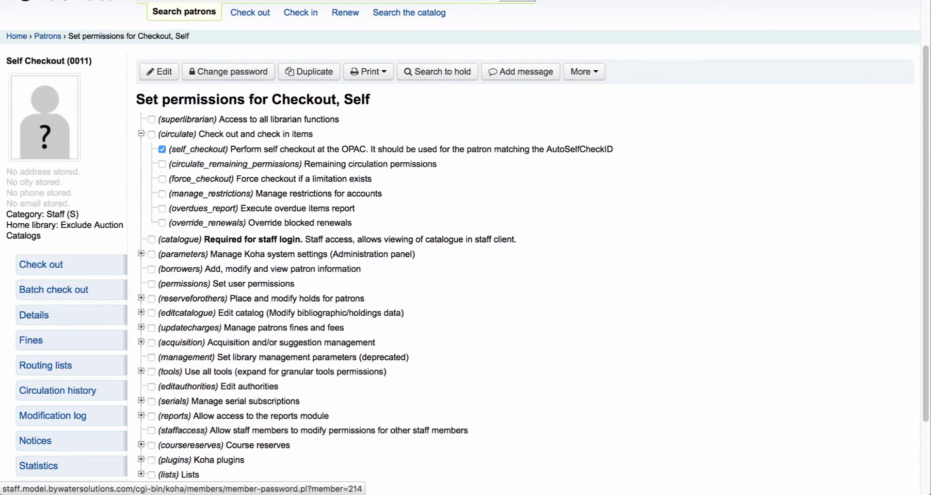
scroll(465, 247, "down", 2)
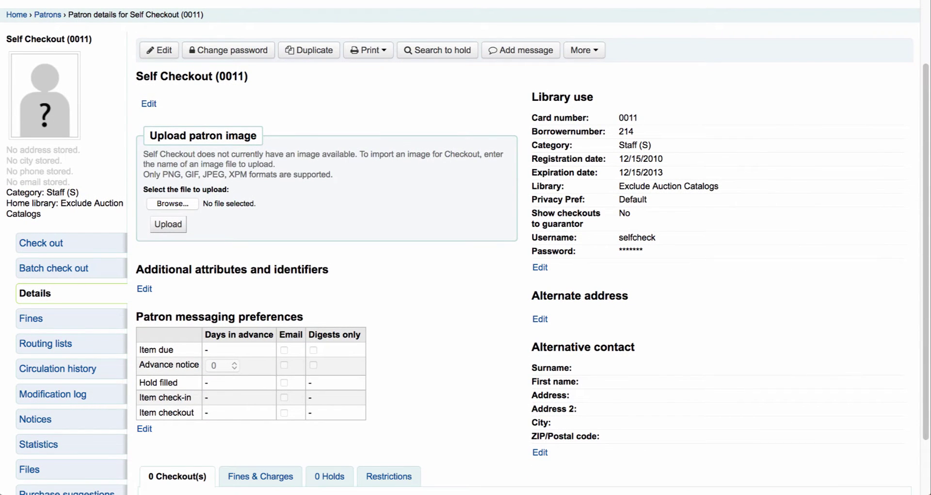
scroll(466, 248, "down", 1)
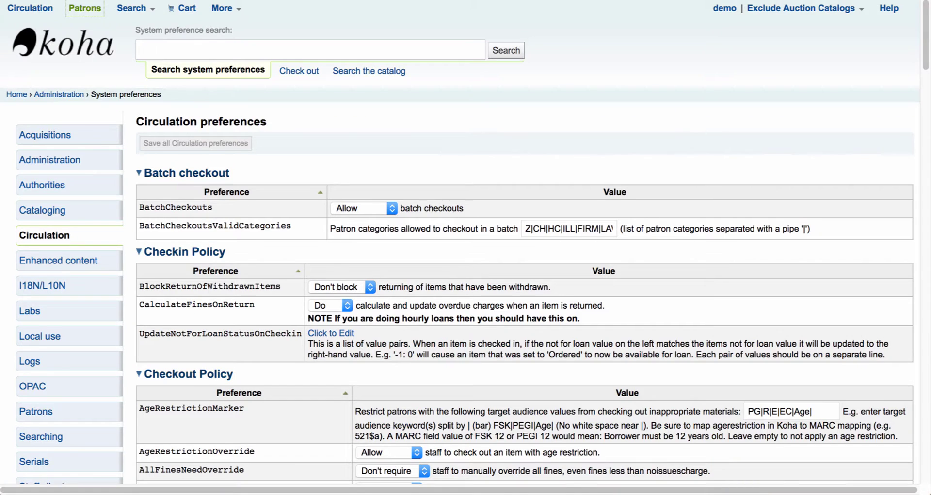
Scroll the Circulation preferences down to the Self Checkout section with SelfCheckHelpMessage
scroll(459, 247, "down", 20)
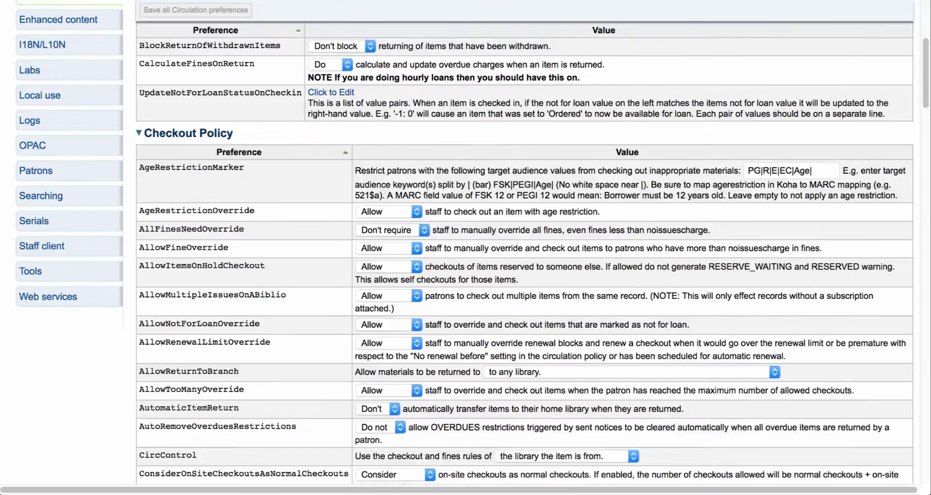
scroll(523, 252, "down", 20)
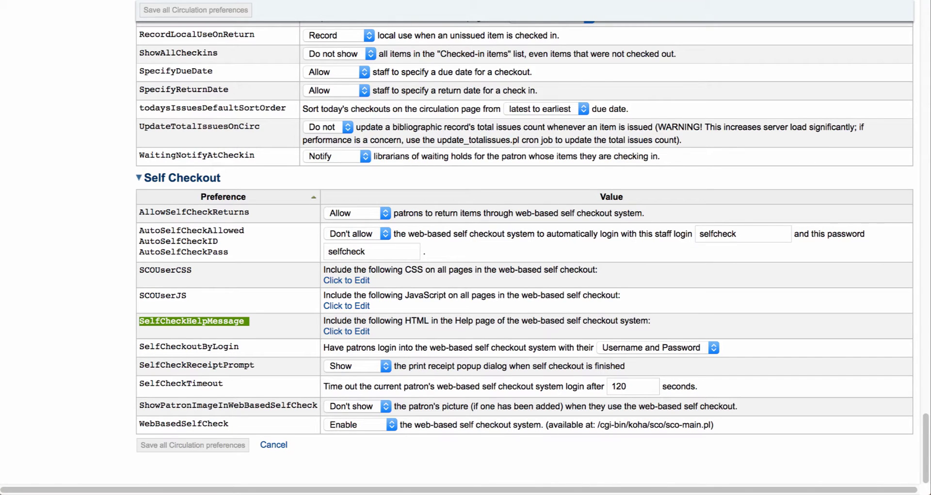
Expand SelfCheckHelpMessage, keep username-and-password for SelfCheckoutByLogin, and keep SelfCheckReceiptPrompt unchanged
left_click(346, 331)
scroll(346, 331, "down", 3)
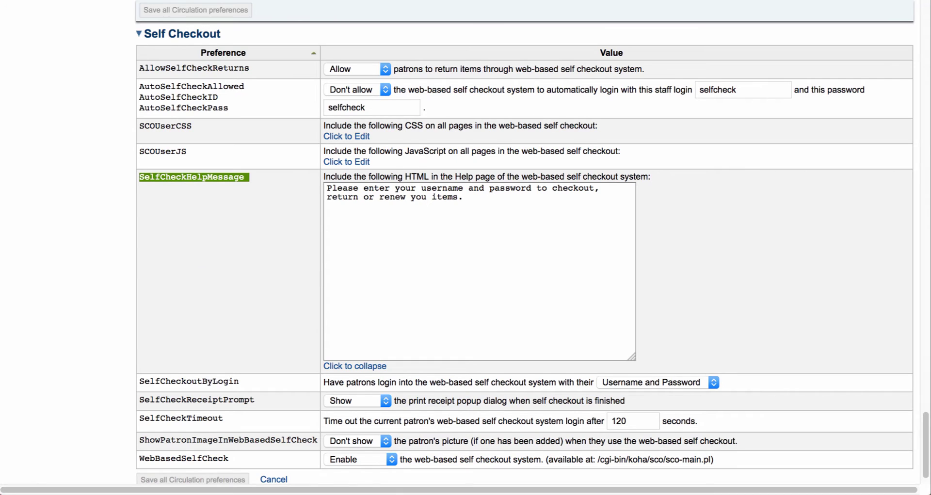
scroll(524, 253, "down", 2)
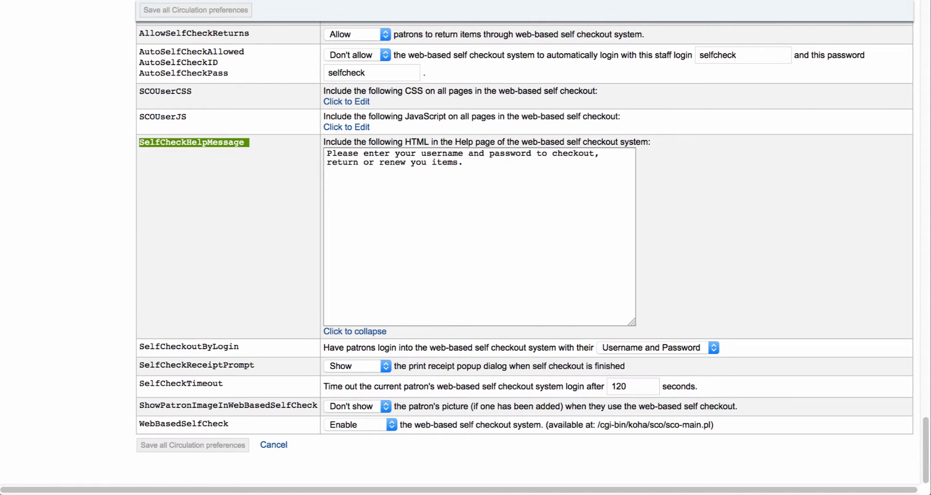
left_click(657, 347)
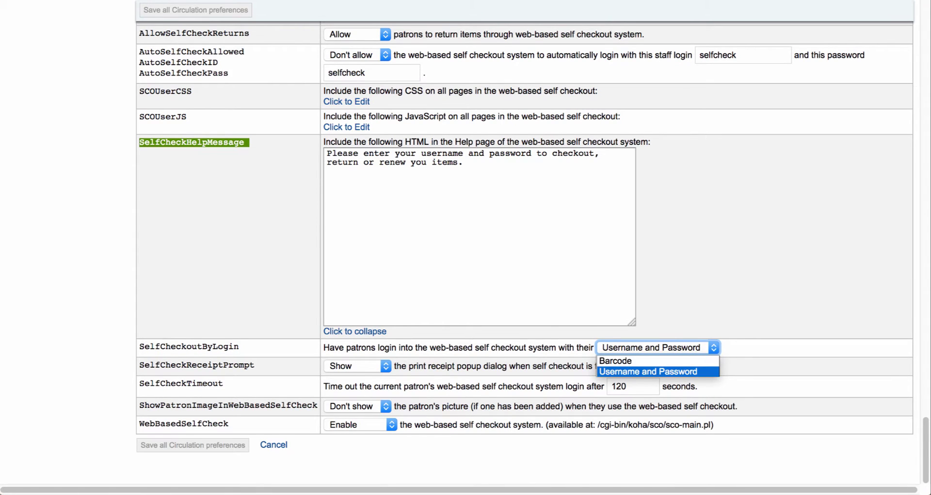
key("Return")
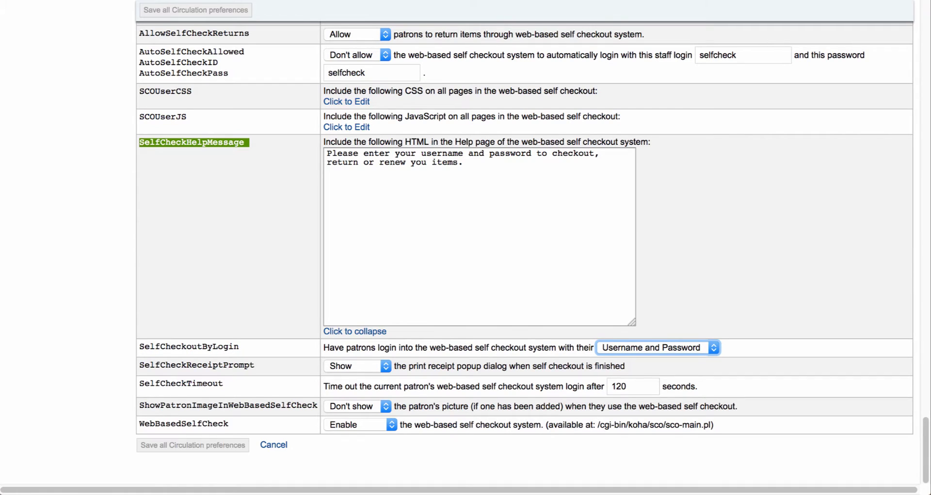
left_click(356, 366)
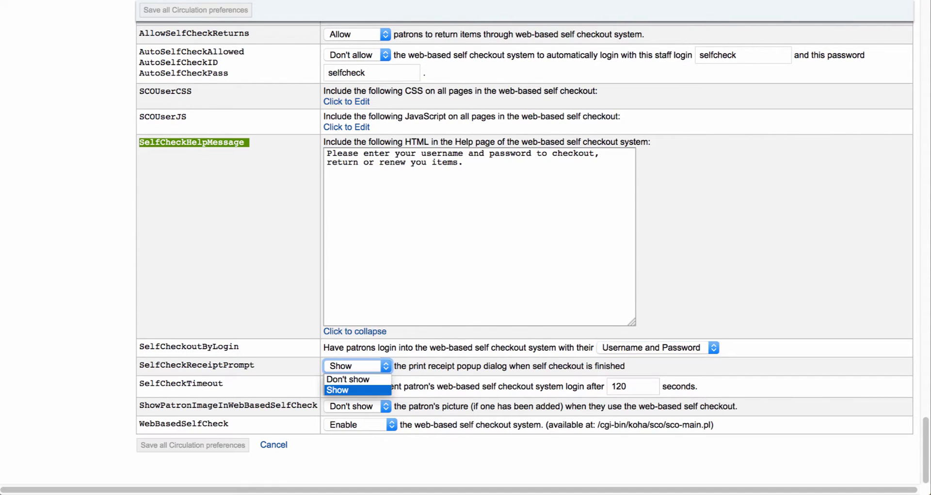
key("Escape")
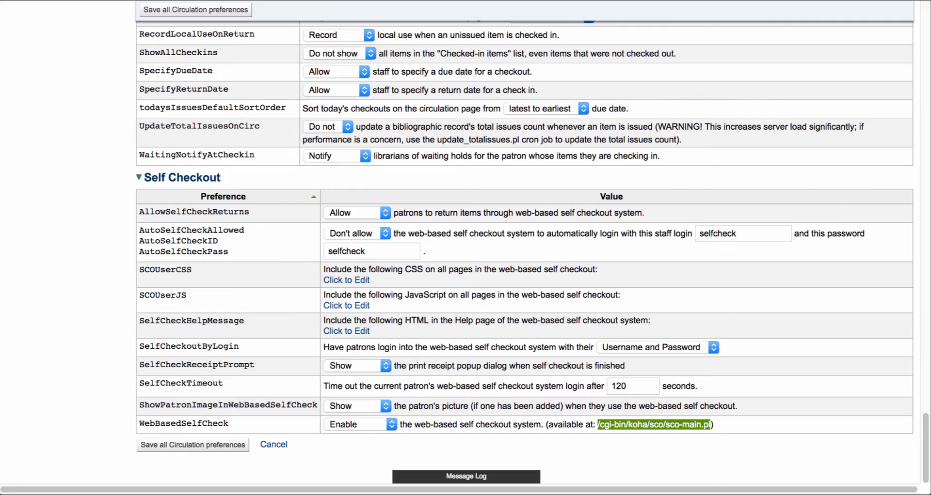
Keep ShowPatronImageInWebBasedSelfCheck on Show and copy the sco-main.pl self checkout address again
left_click(356, 407)
key("Up")
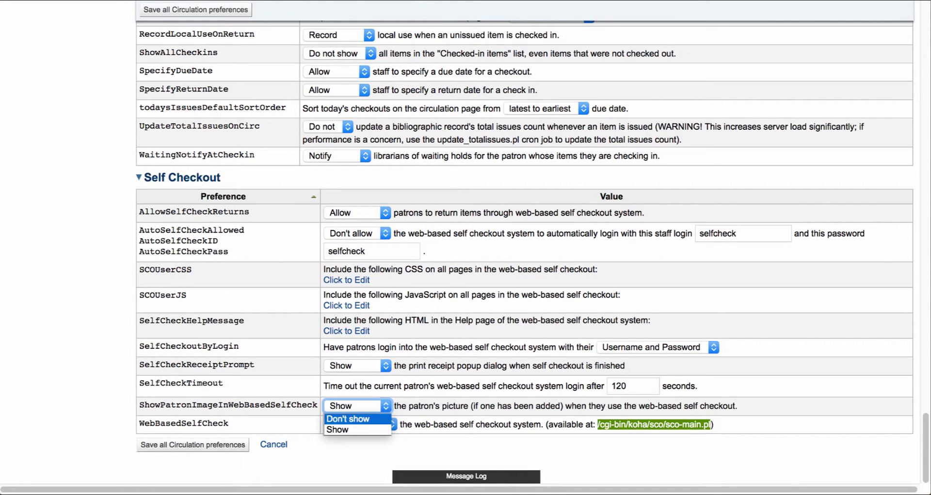
key("Down")
key("Return")
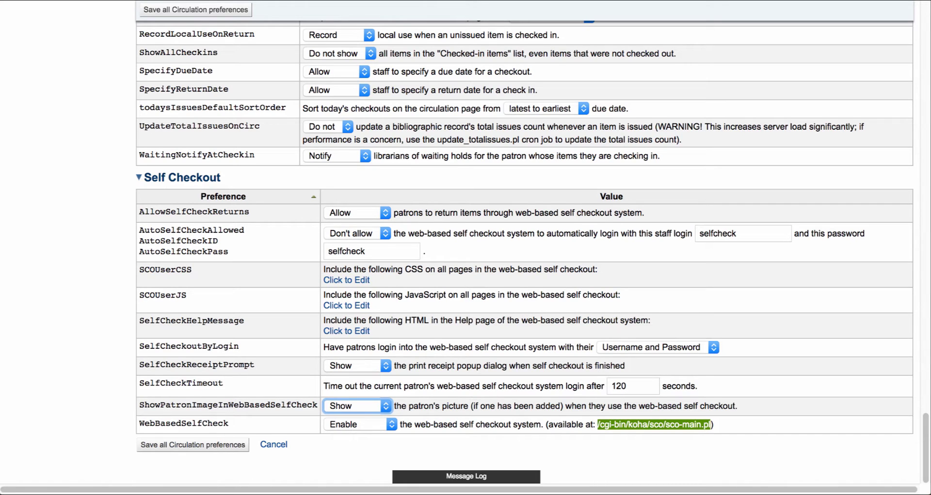
right_click(641, 424)
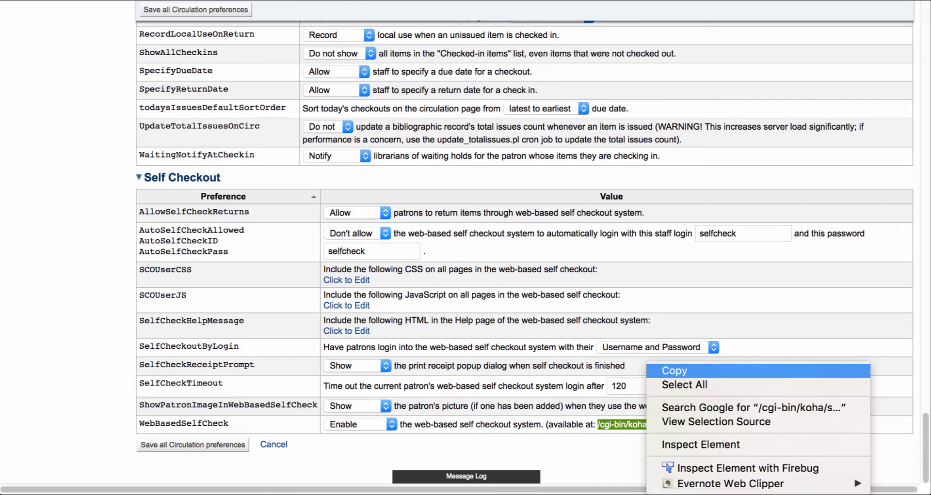
left_click(659, 371)
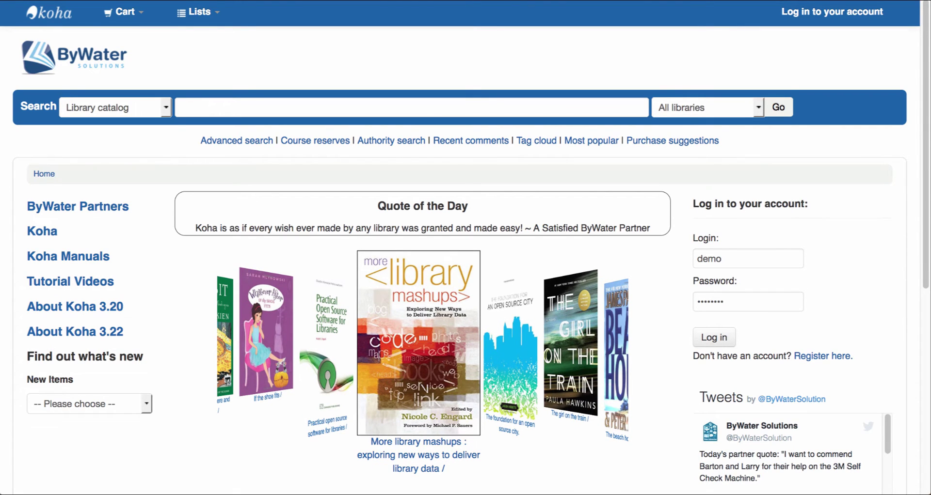
Load the /cgi-bin/koha/sco/sco-main.pl address to reach the self checkout login page
key("Return")
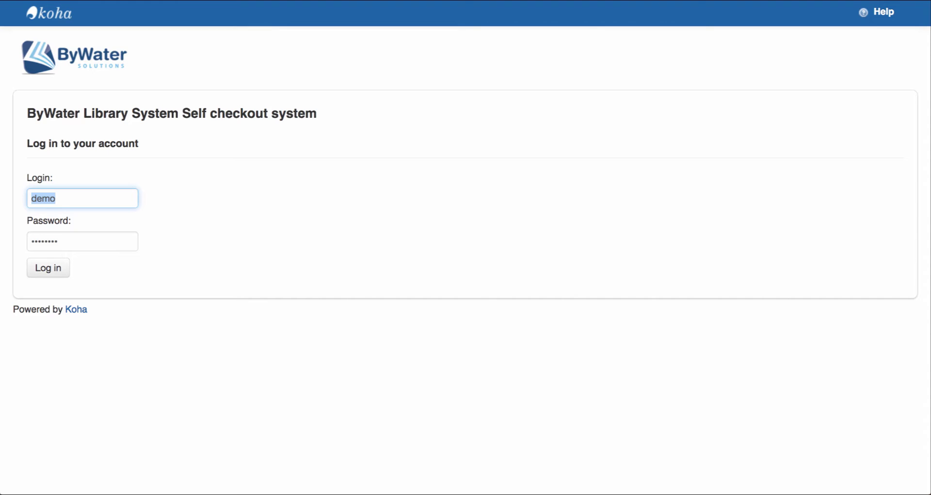
Log the patron into self checkout and highlight the 'Check out, return or renew an item' heading
key("Return")
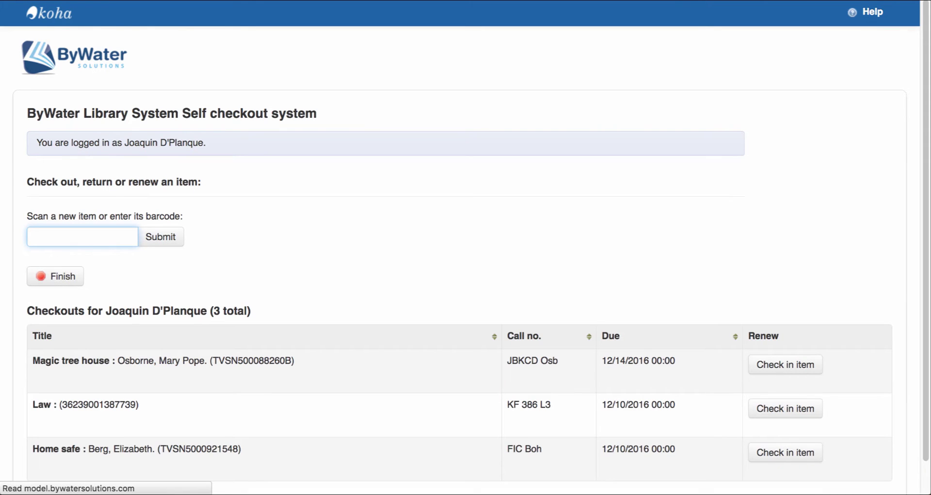
scroll(466, 271, "down", 1)
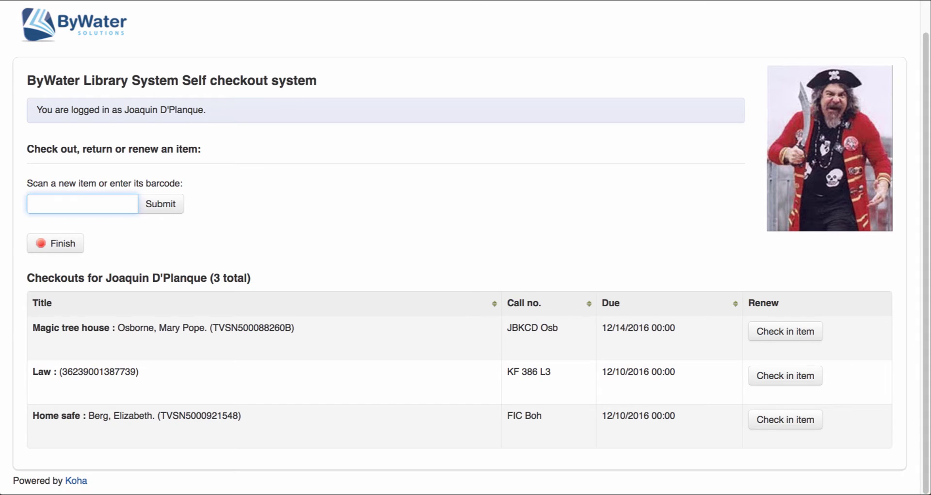
left_click_drag(27, 149, 204, 149)
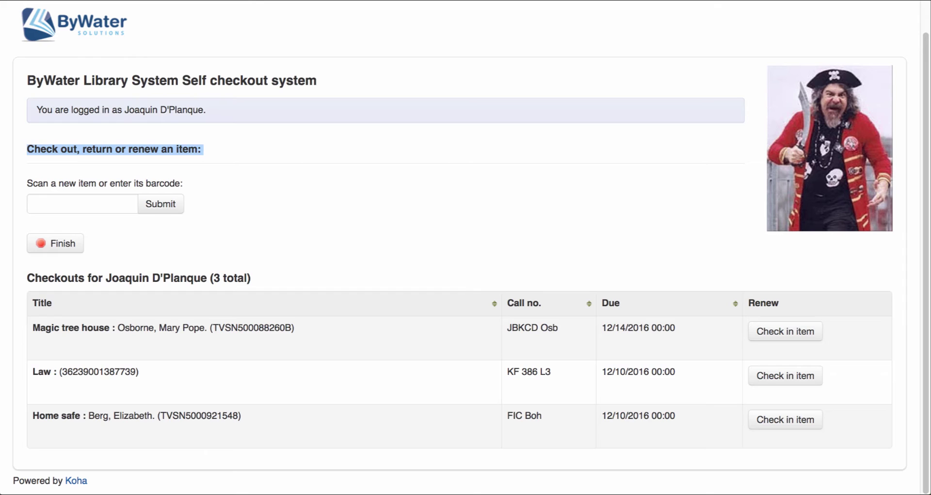
left_click(82, 203)
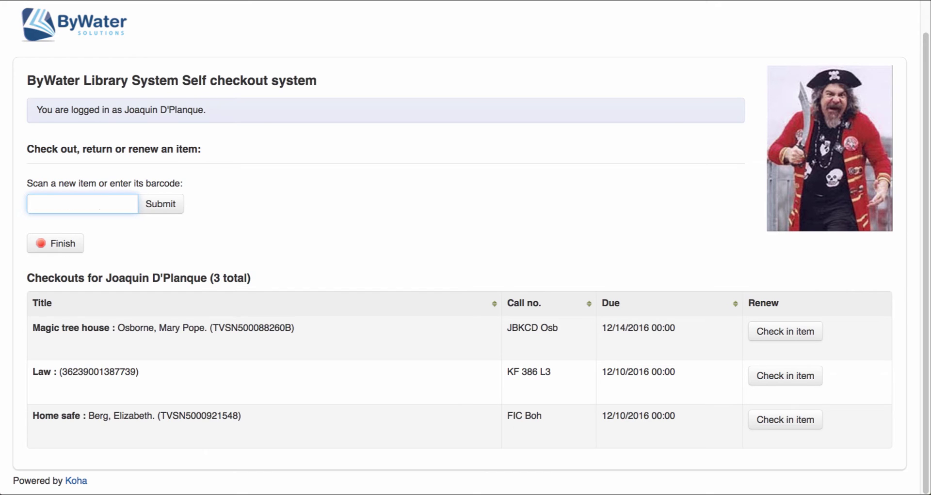
type("0003015012657")
key("Return")
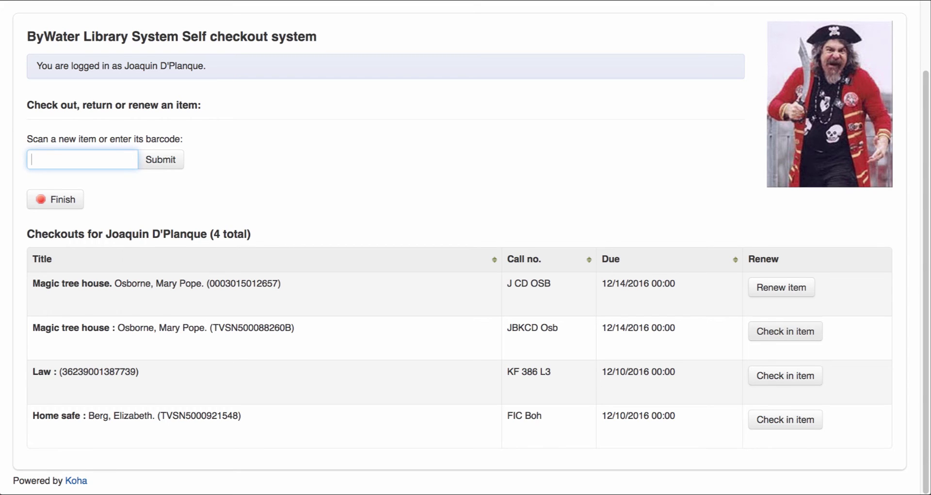
left_click(785, 331)
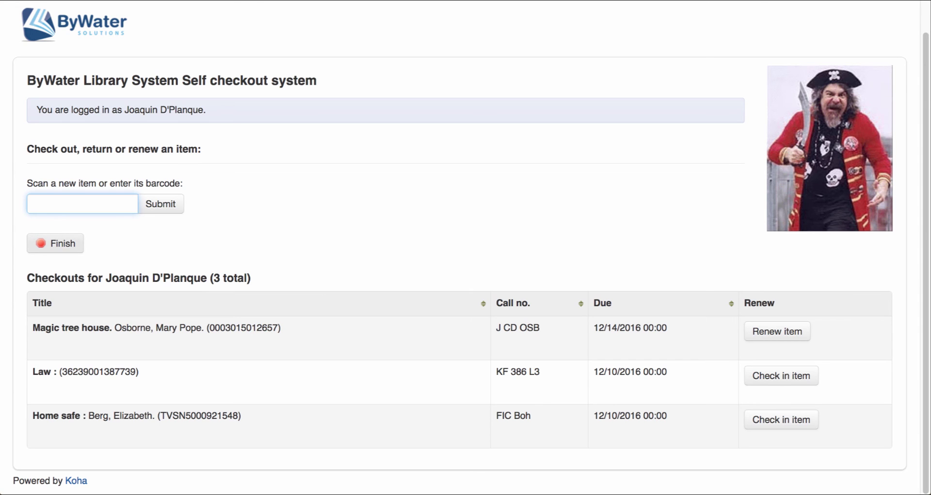
Finish the session, accept the receipt for today's three checkouts, and close the print dialog
left_click(56, 244)
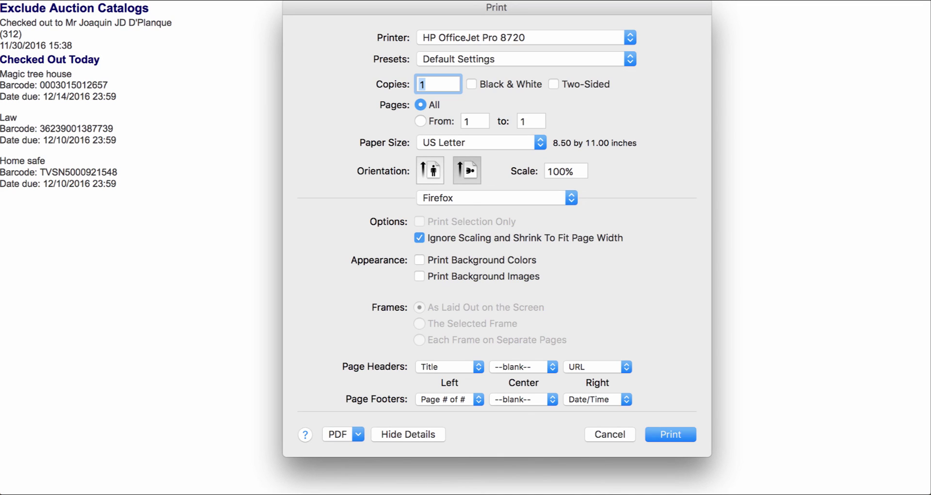
key("Escape")
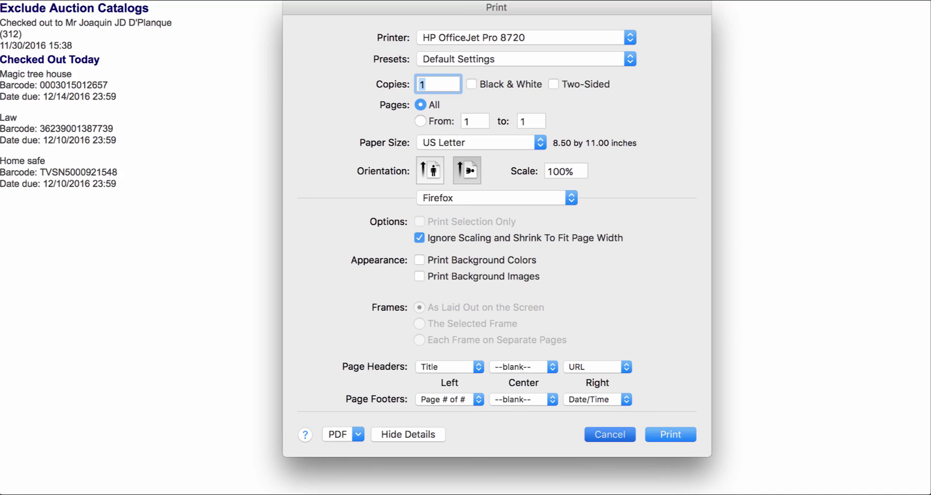